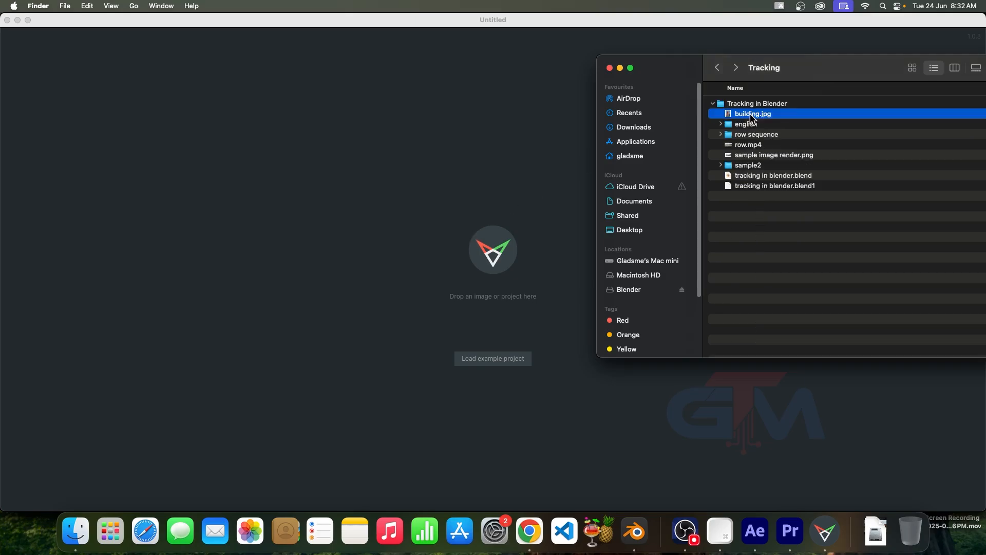
Load building.jpg into fSpy and compare the photo with image dimming off and on
drag(753, 113, 389, 186)
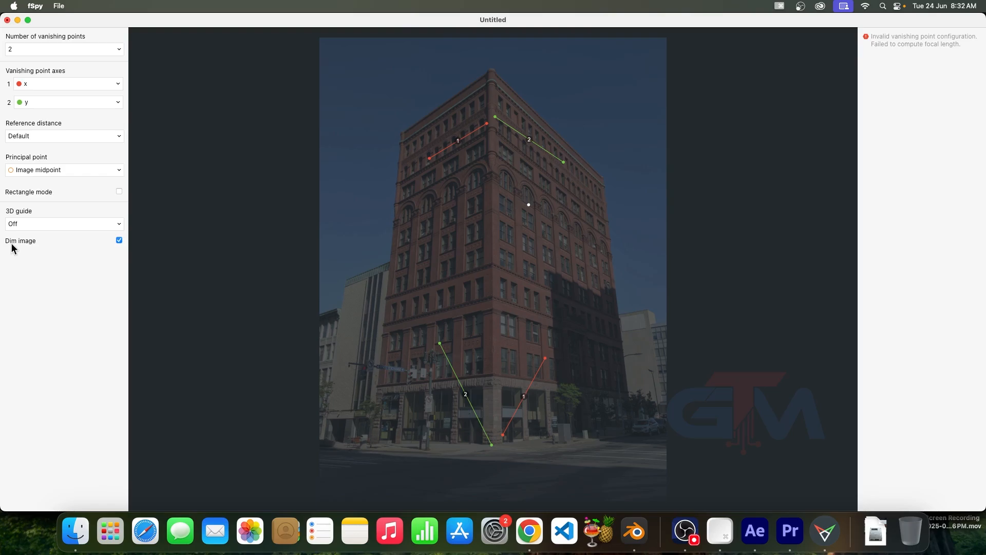
click(119, 240)
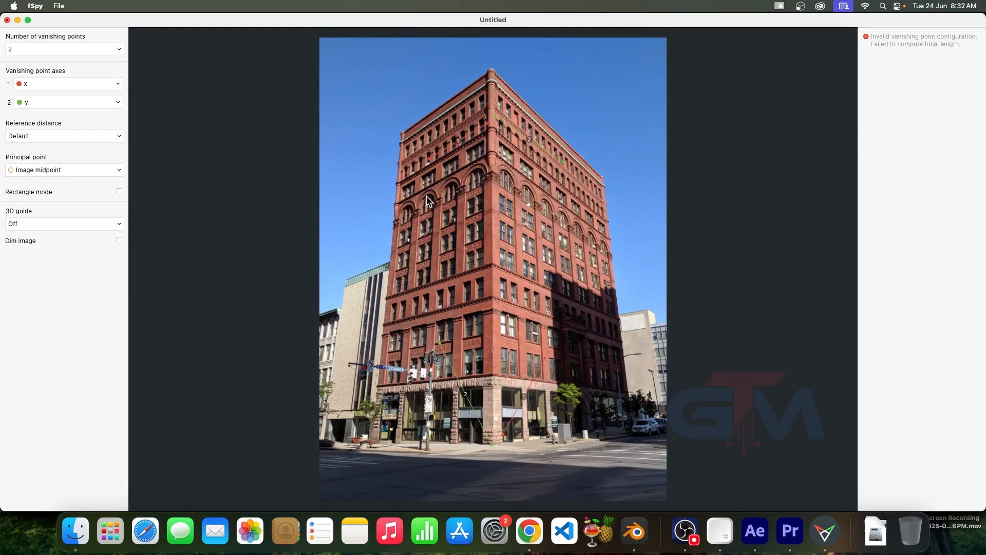
click(119, 240)
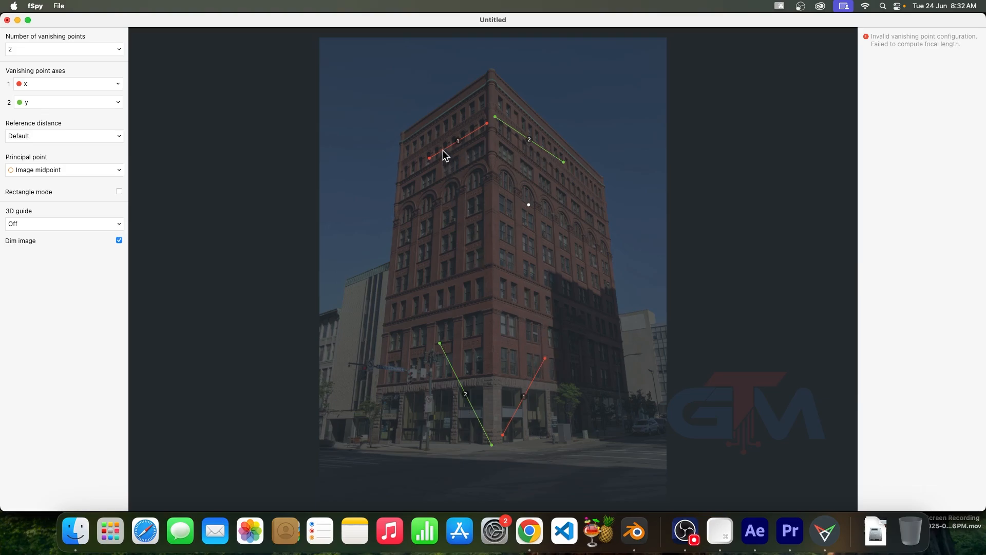
Extend the upper x line and lower y line toward the building's left edge, and set the principal point to From 3rd vanishing point
drag(430, 159, 402, 166)
drag(440, 343, 406, 317)
click(64, 170)
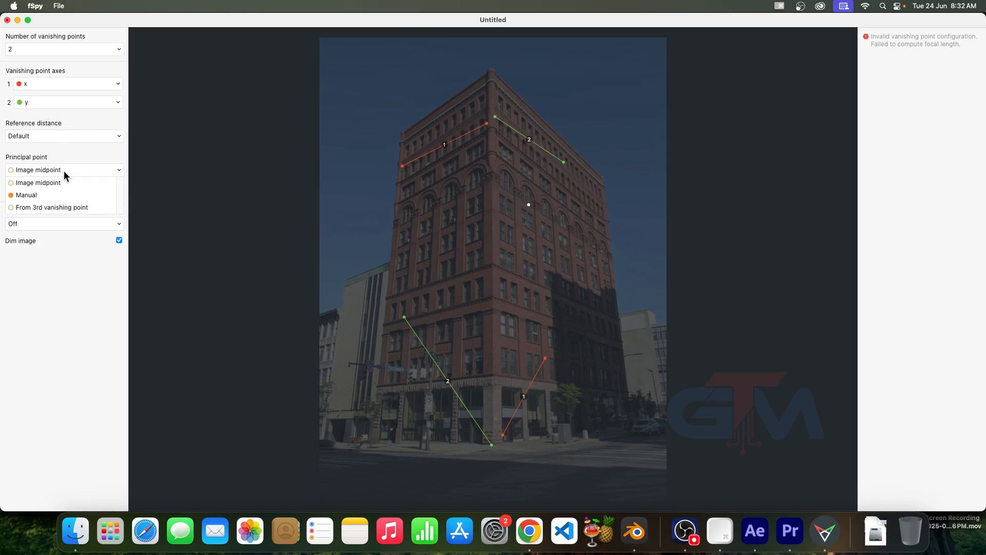
click(63, 207)
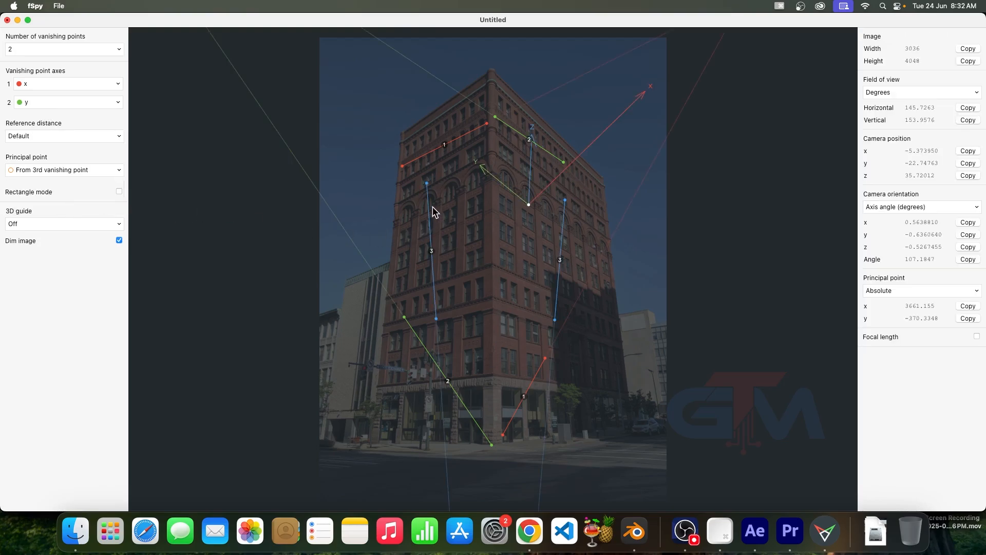
Shift an endpoint of the left z line and of the lower y line, and look at the axis directions in Blender
drag(426, 186, 440, 194)
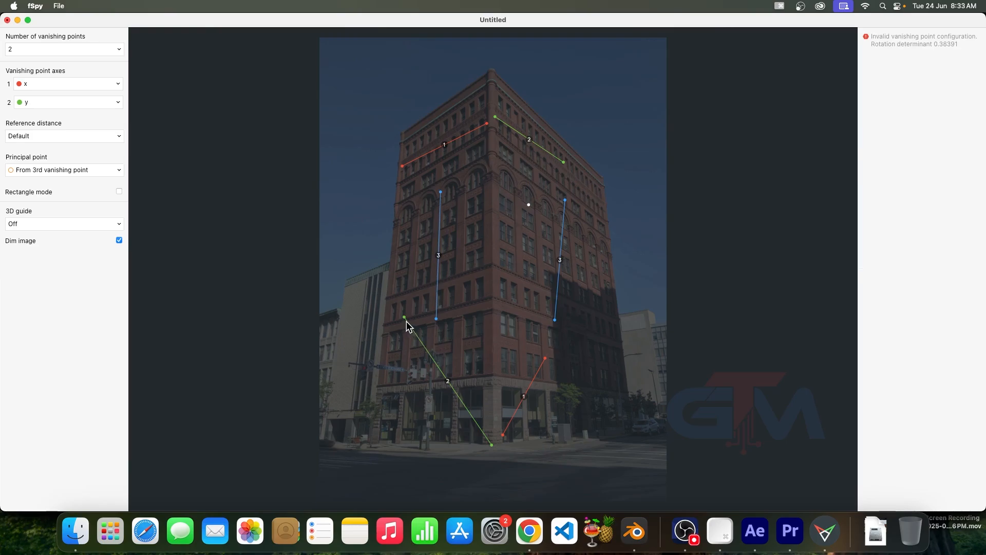
drag(405, 319, 394, 341)
click(636, 535)
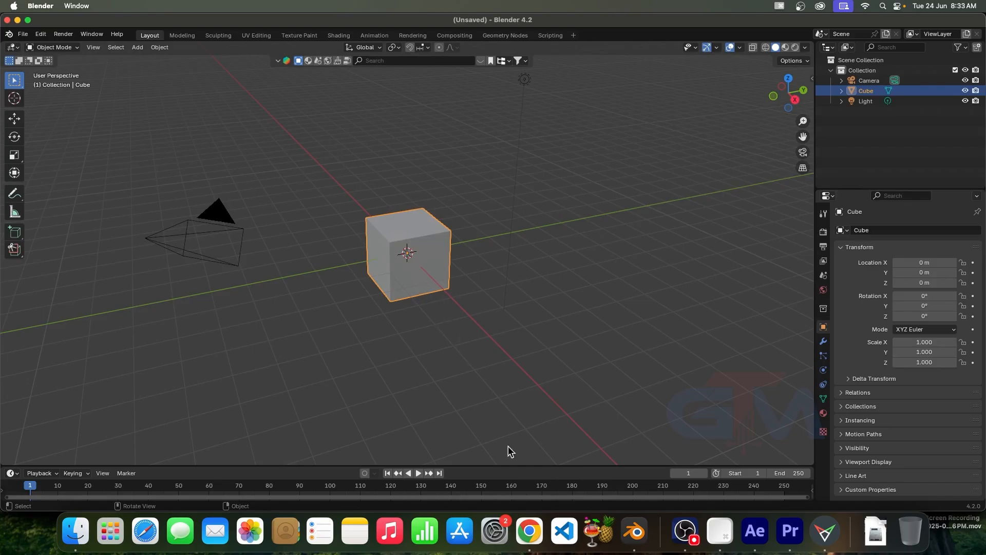
click(826, 533)
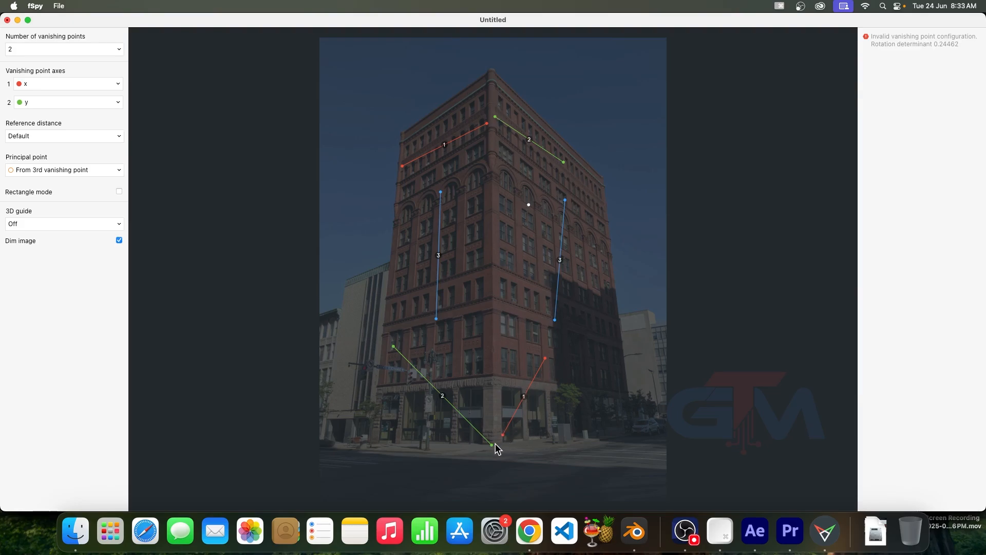
Align the two y-axis lines with the right facade, one along its mid-height ledge and one along the roofline
drag(492, 444, 497, 351)
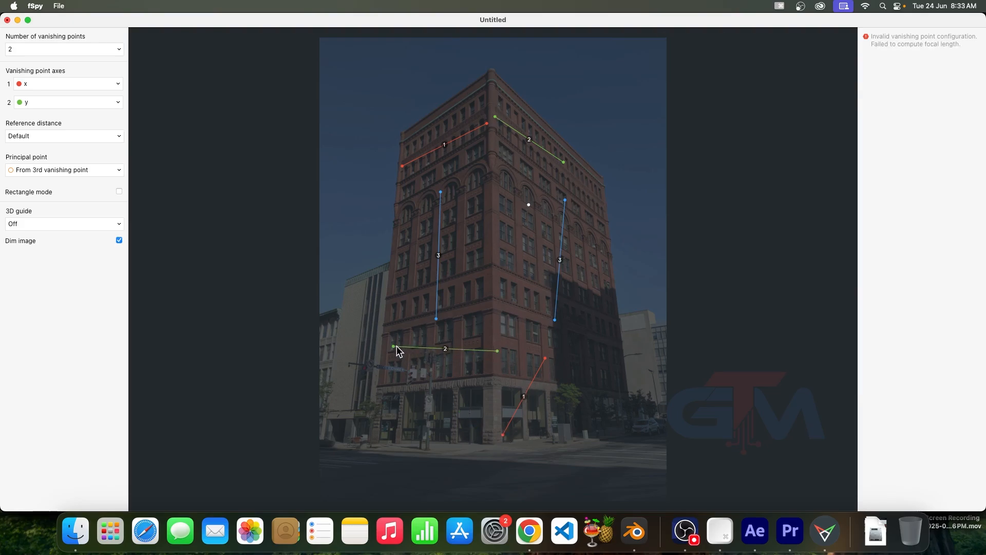
drag(396, 347, 495, 299)
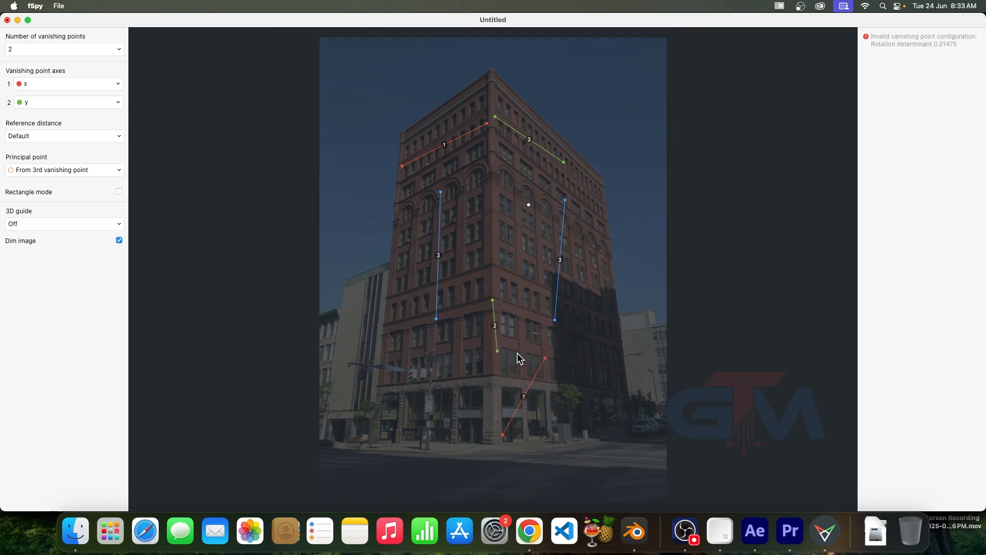
drag(497, 350, 597, 334)
mouse_move(493, 301)
mouse_down()
mouse_move(445, 307)
mouse_move(492, 297)
mouse_up()
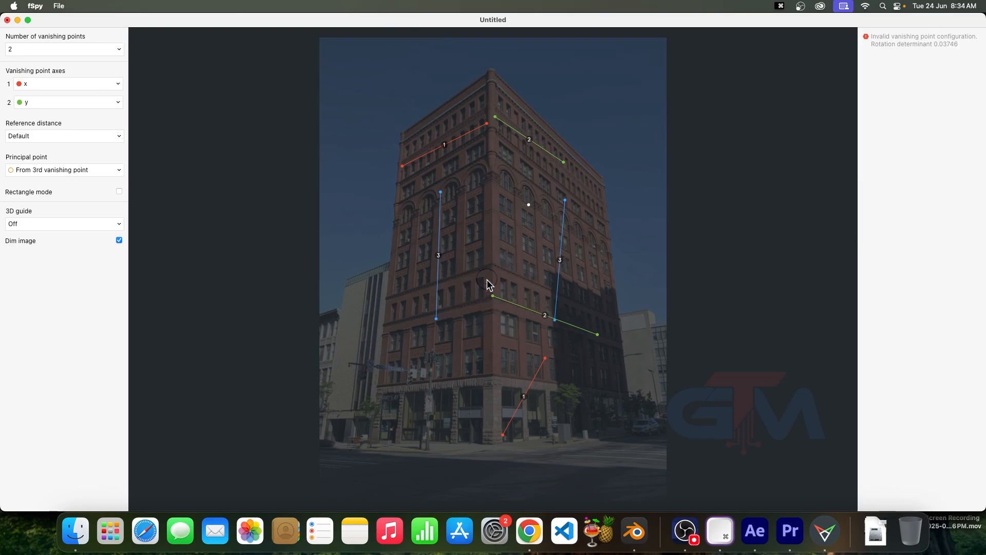
drag(609, 333, 612, 337)
drag(495, 114, 488, 61)
drag(564, 163, 604, 194)
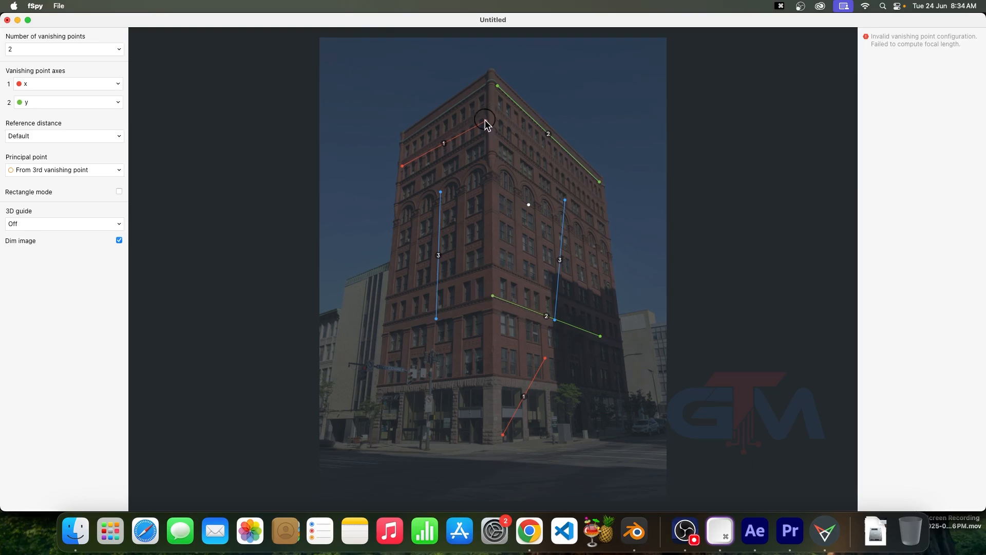
Align the two x-axis lines with the left facade, one along the roofline and one along the ledge above the ground floor
drag(486, 123, 485, 116)
drag(484, 119, 451, 38)
drag(403, 167, 407, 182)
shift+drag(408, 139, 437, 160)
drag(503, 439, 362, 380)
drag(545, 358, 489, 364)
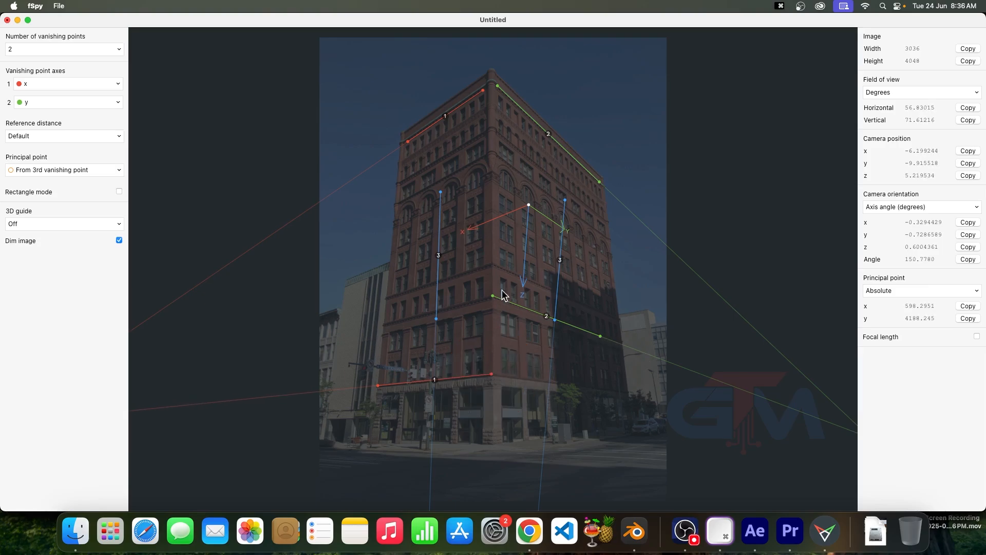
Reposition the left z-axis line, and try -y for the second vanishing point axis before restoring y
drag(440, 192, 465, 203)
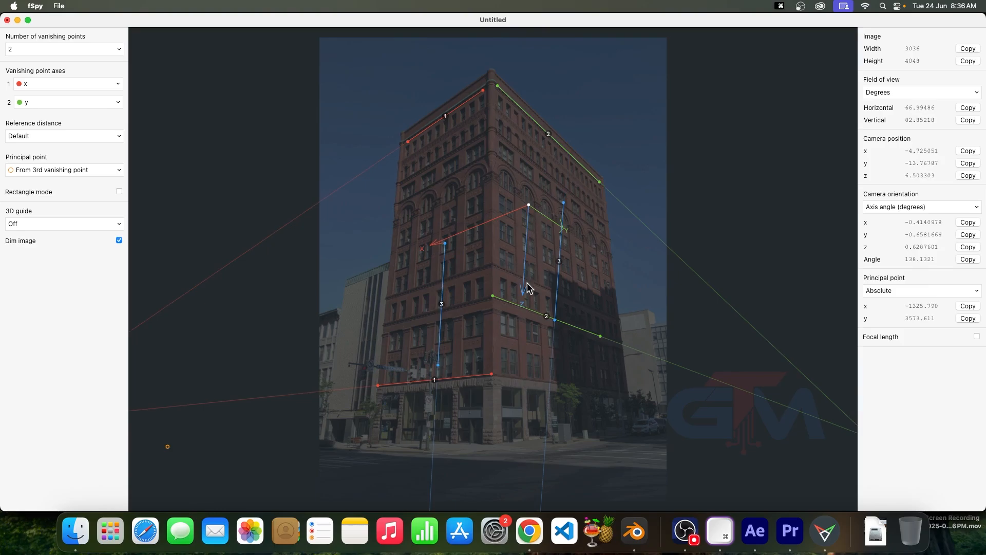
click(45, 101)
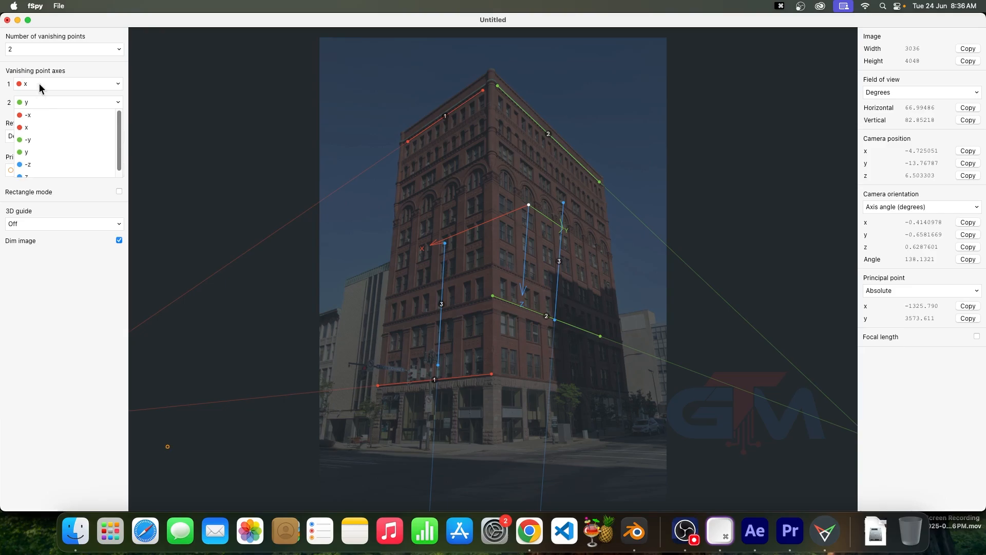
click(28, 139)
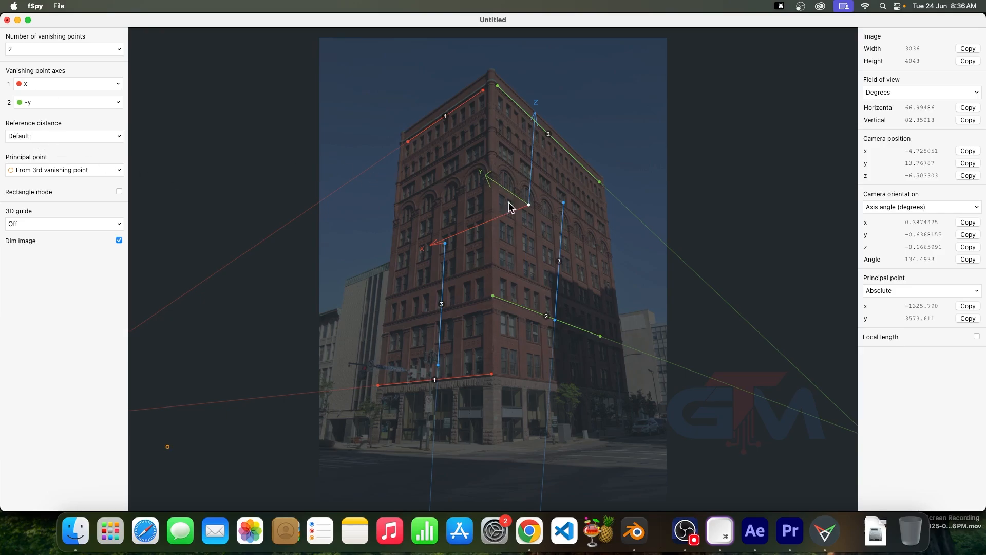
click(32, 103)
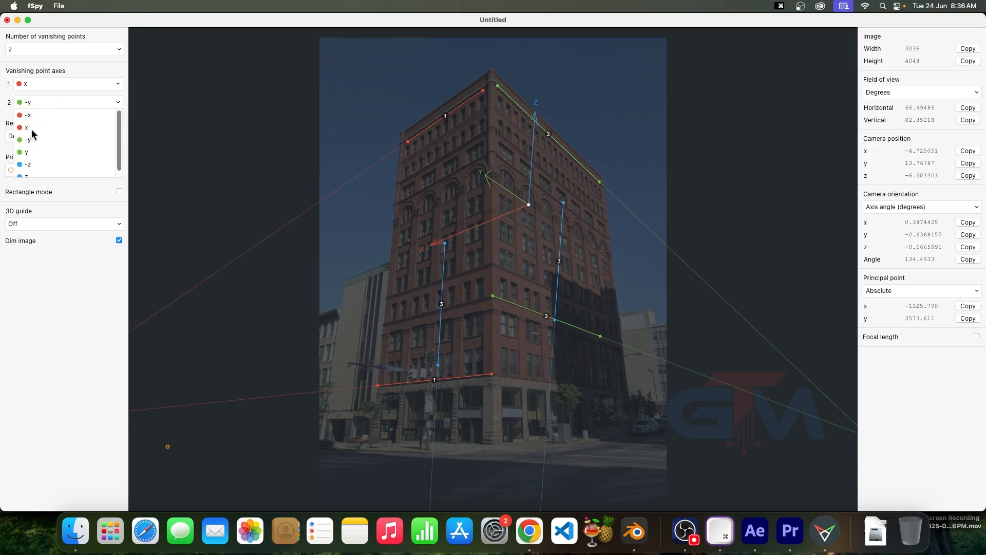
click(27, 152)
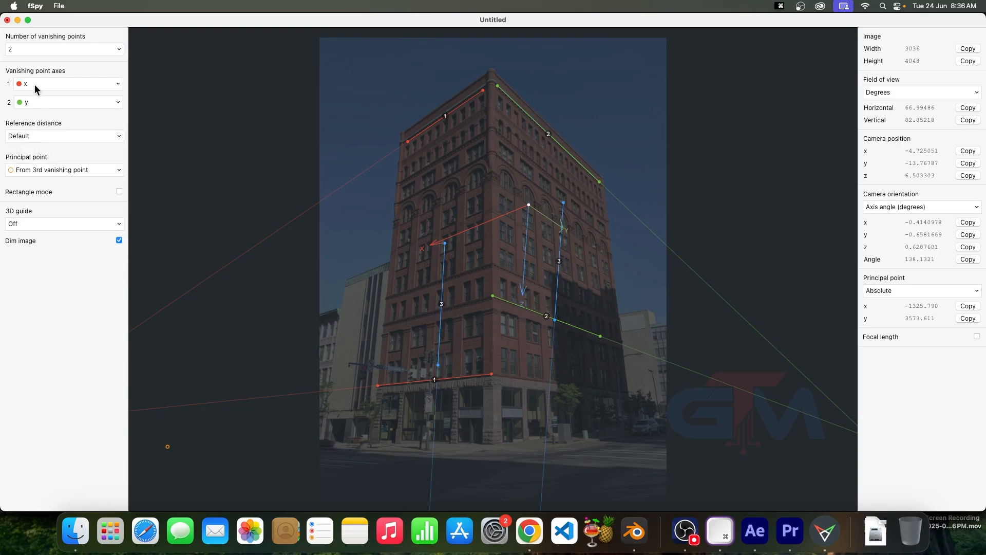
Compare the axis directions with -x for the first vanishing point and -y for the second, restoring x and y each time
click(34, 87)
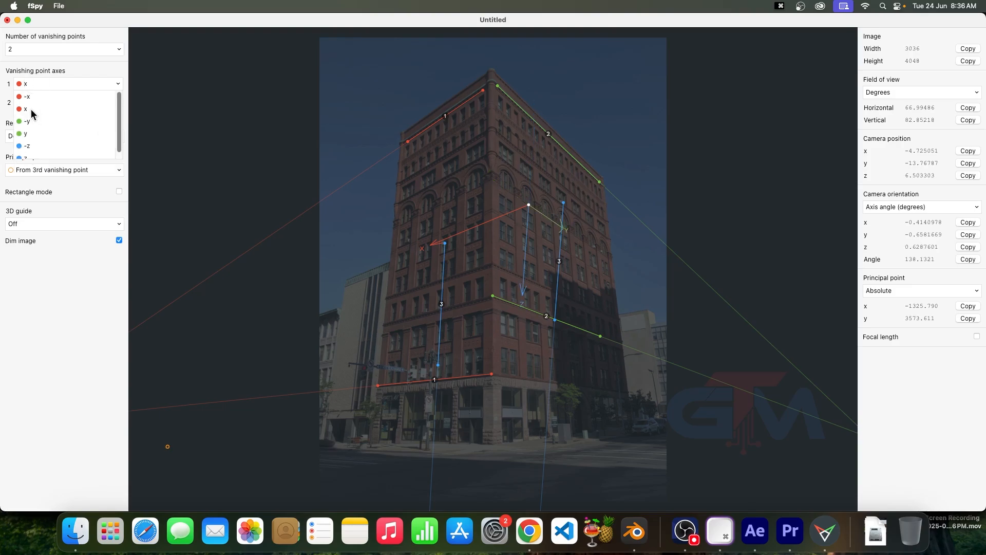
click(33, 96)
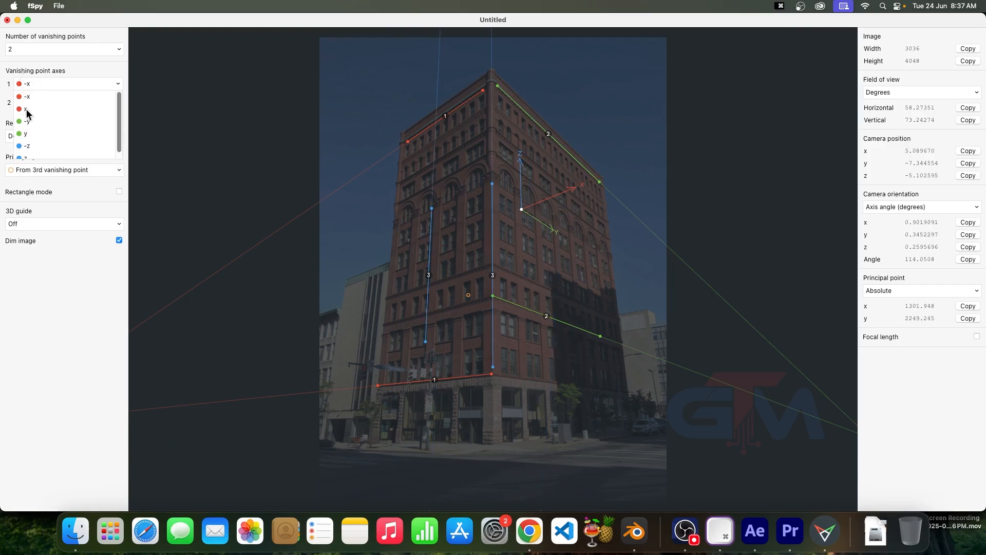
click(28, 109)
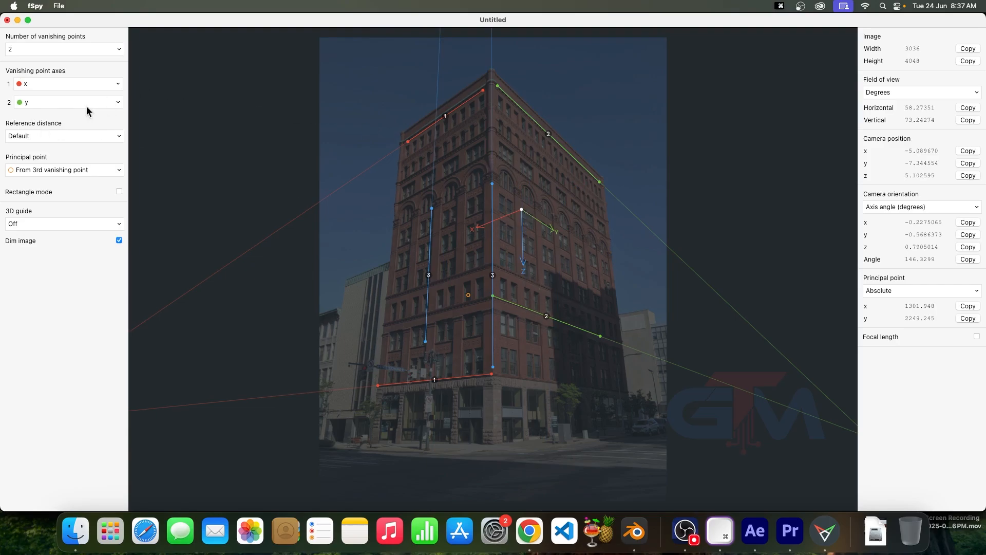
click(57, 105)
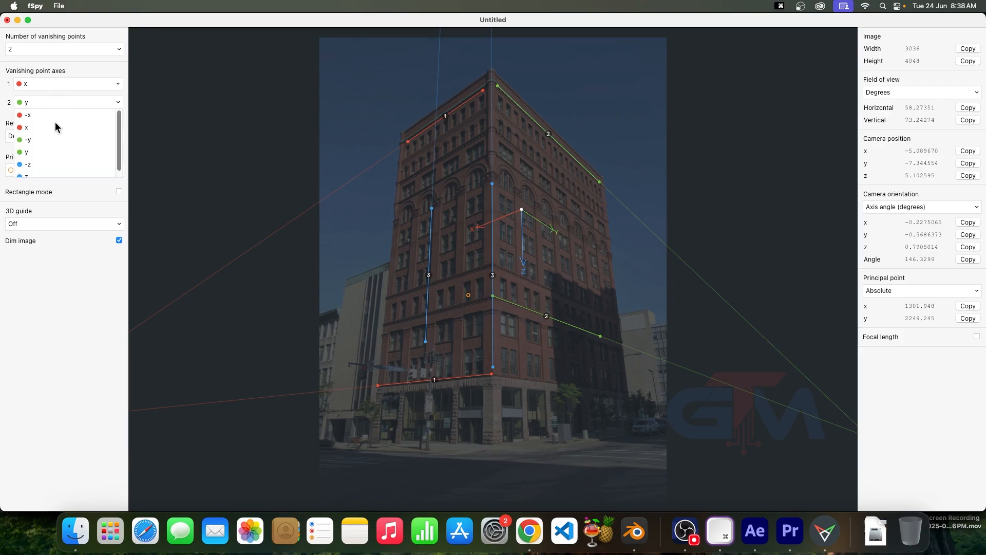
click(29, 141)
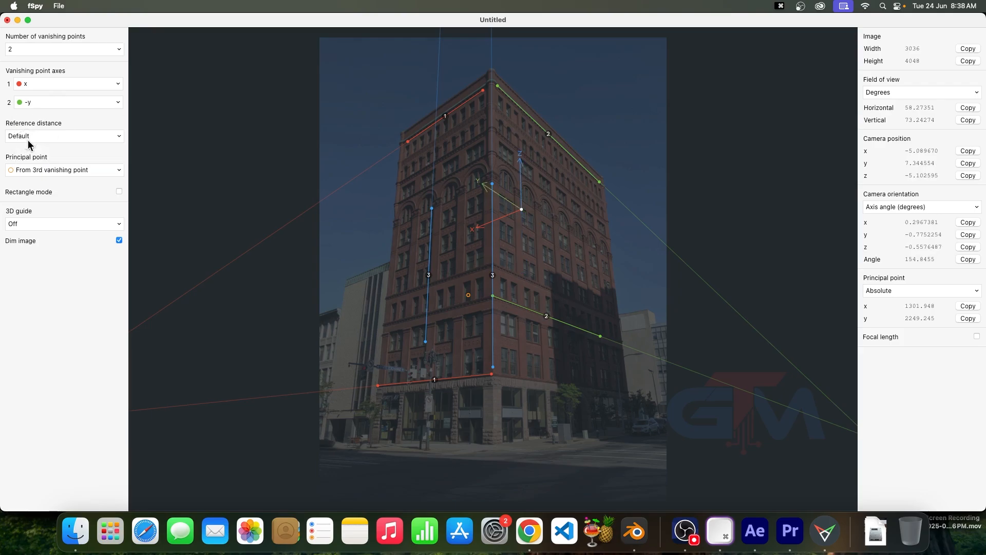
click(31, 103)
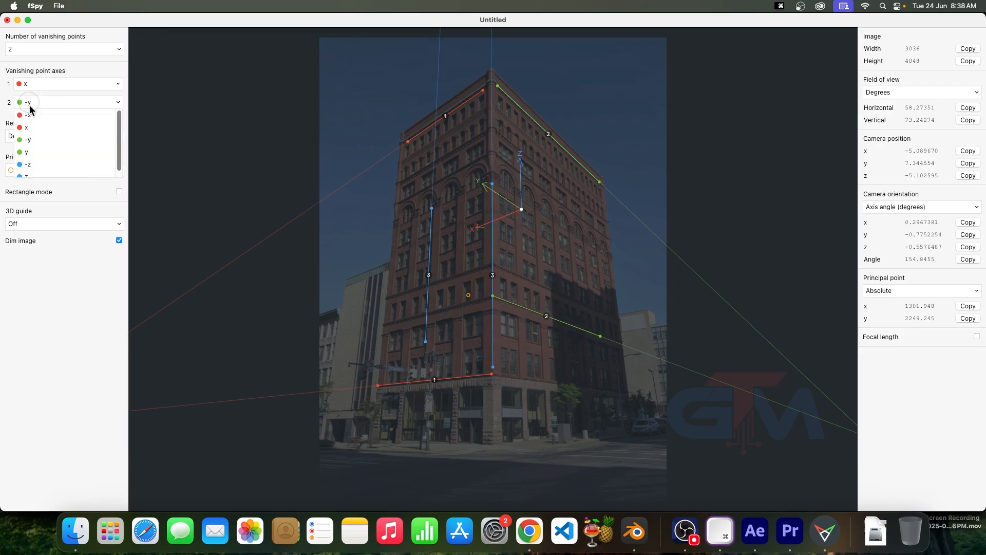
click(29, 152)
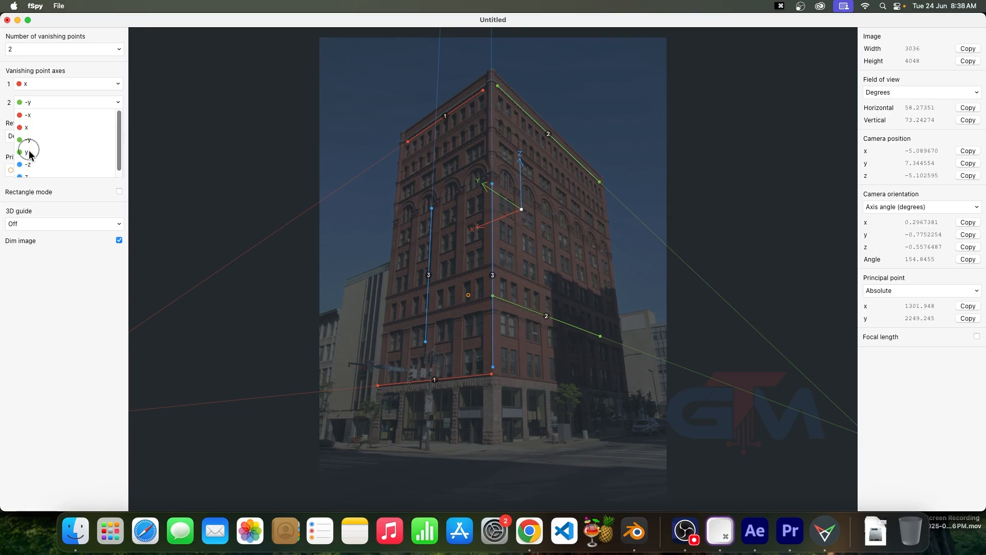
Set the first vanishing point axis to -x and align the z-axis lines with the left facade's outer edge and the building's front corner
click(33, 84)
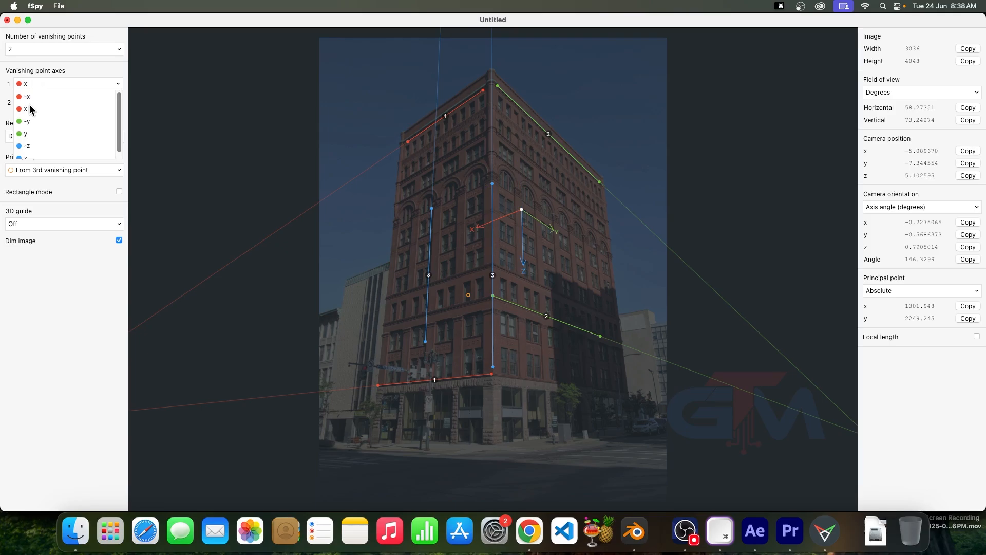
click(29, 96)
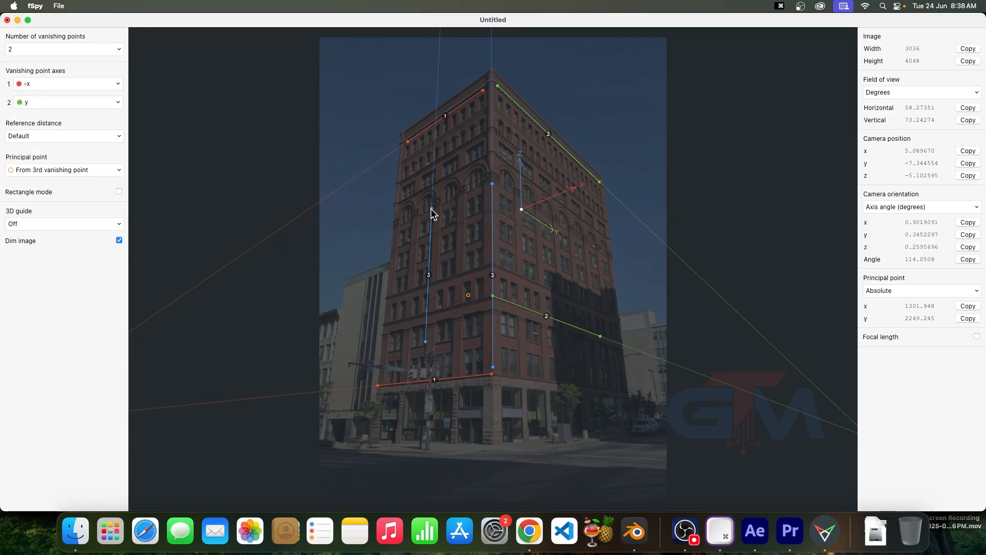
drag(431, 208, 407, 163)
drag(424, 345, 375, 394)
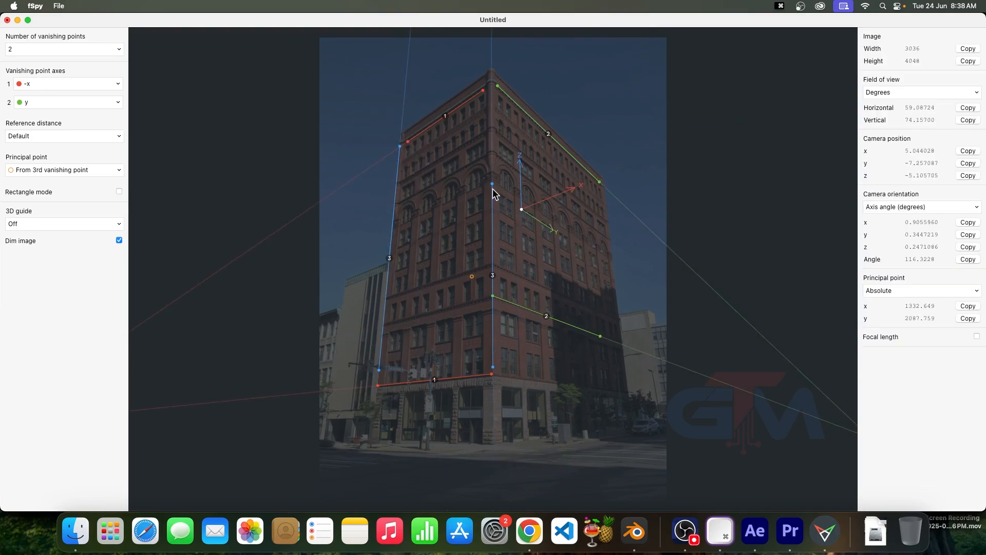
shift+drag(492, 188, 521, 179)
shift+drag(493, 367, 534, 351)
Show the Box 3D guide and move the origin down the front corner to just above the ground-floor ledge
click(24, 212)
click(24, 223)
click(14, 249)
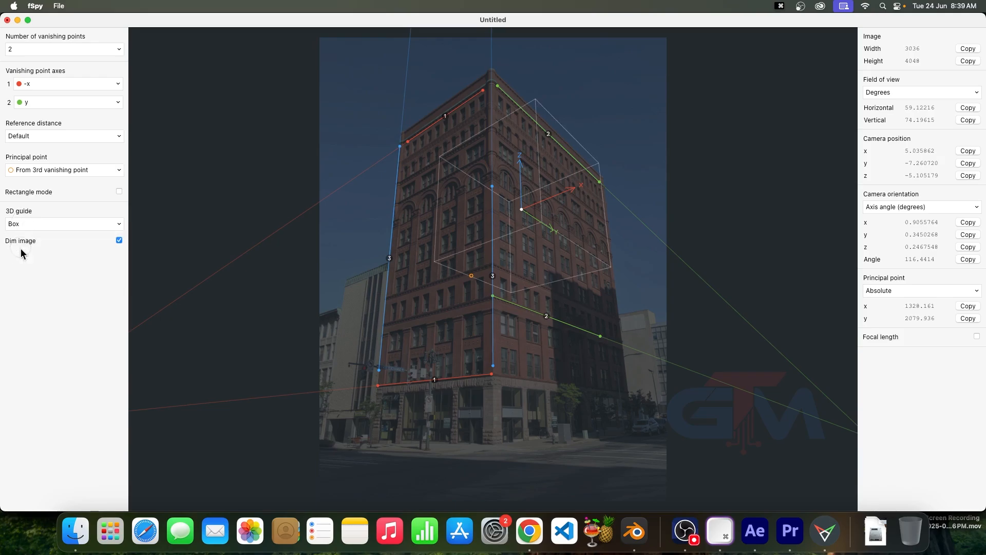
drag(523, 209, 493, 363)
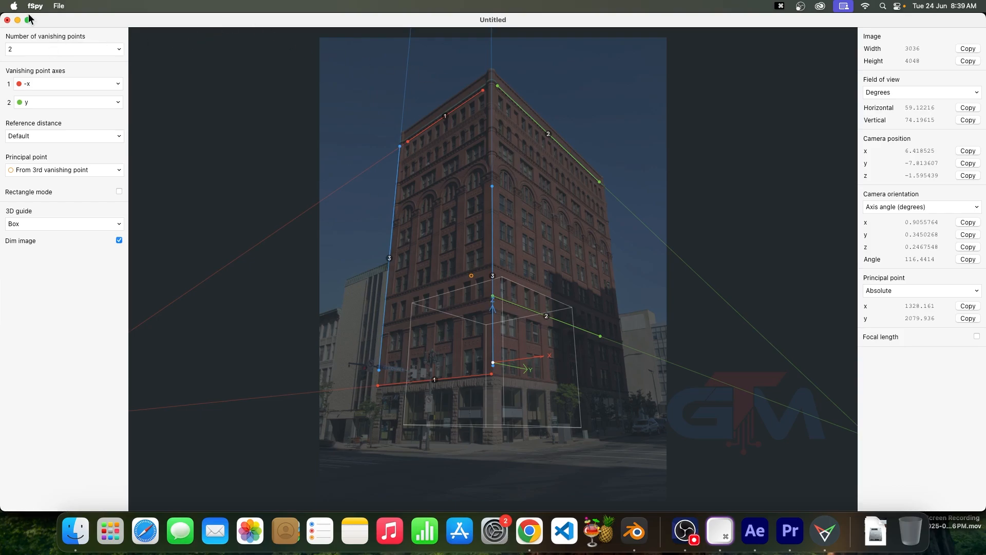
Save the camera-matching project as SAMPLE in the FSPY folder
click(59, 7)
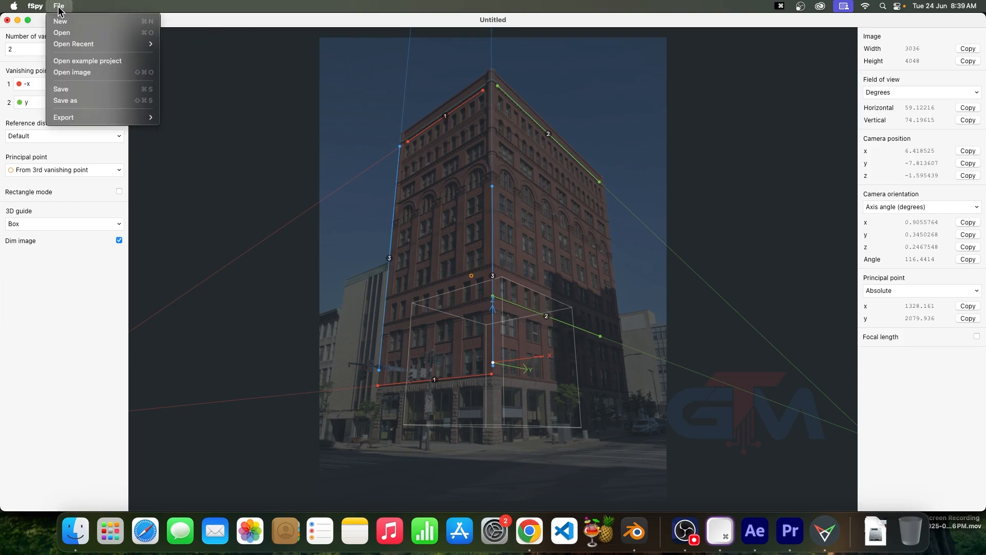
click(67, 90)
text(SAMPLE)
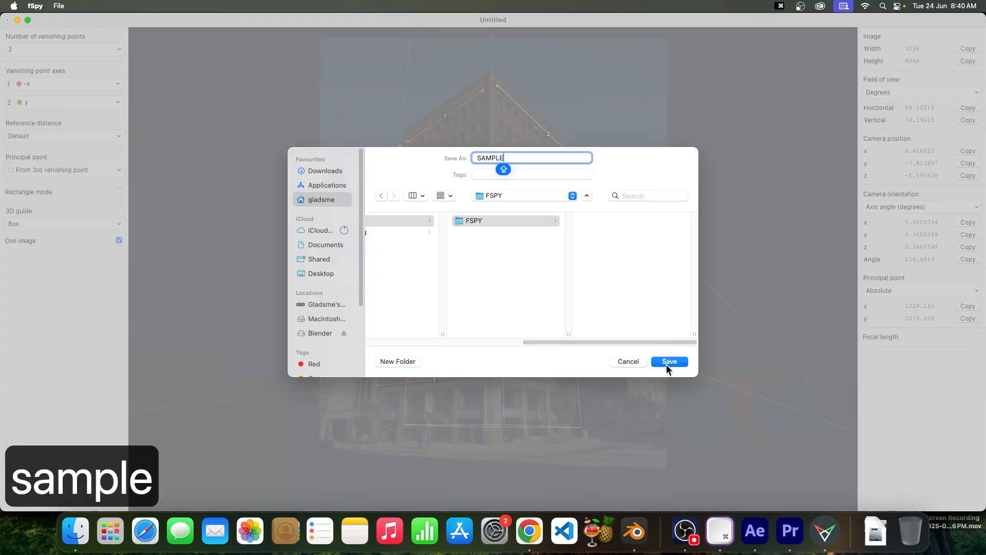
click(666, 364)
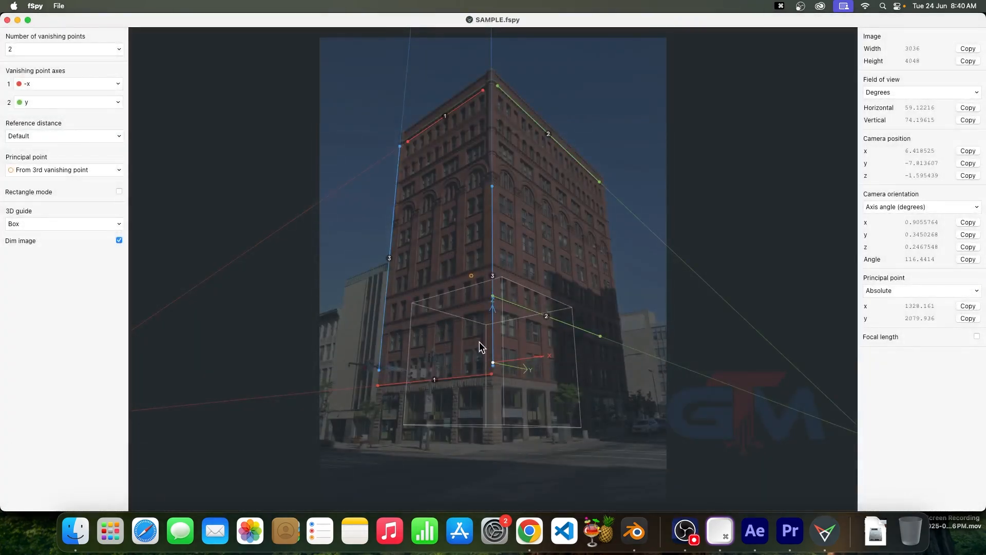